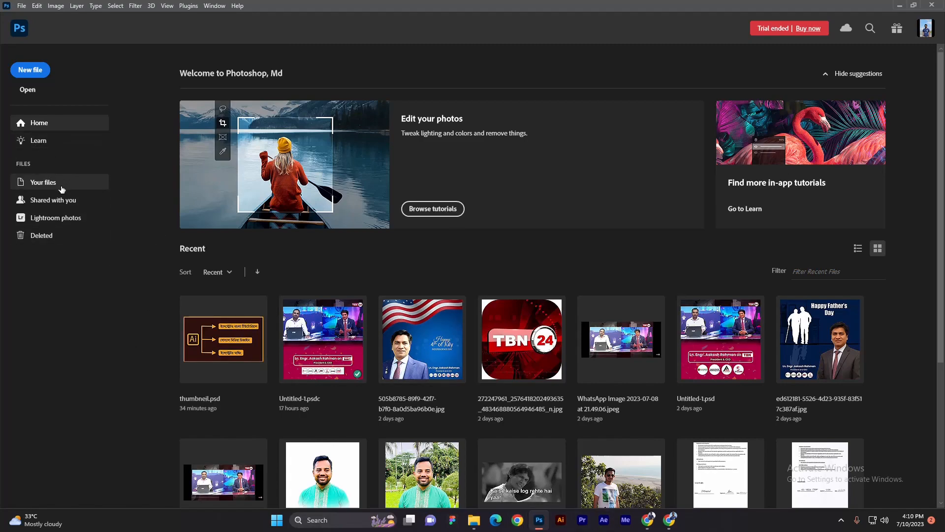
Step: Create a new 626 x 417 px RGB document at 72 ppi with a white background
key("ctrl+n")
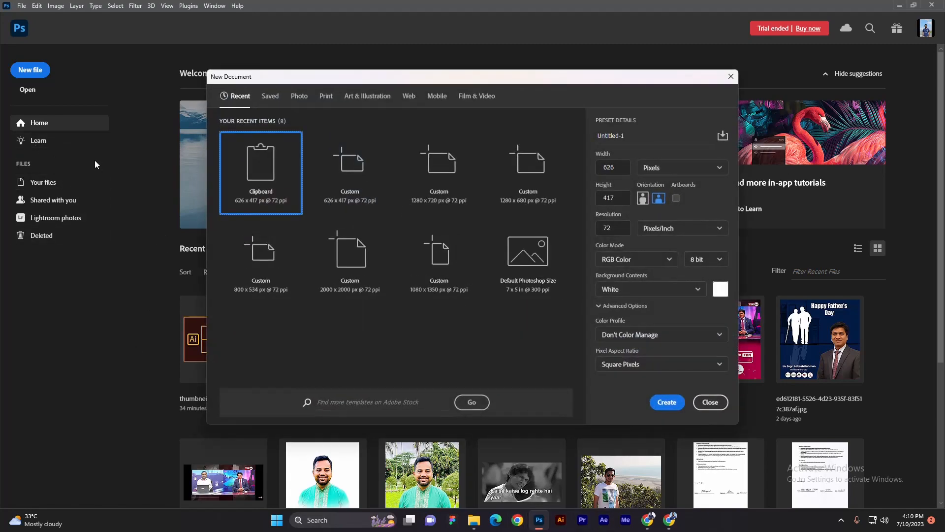
left_click(672, 405)
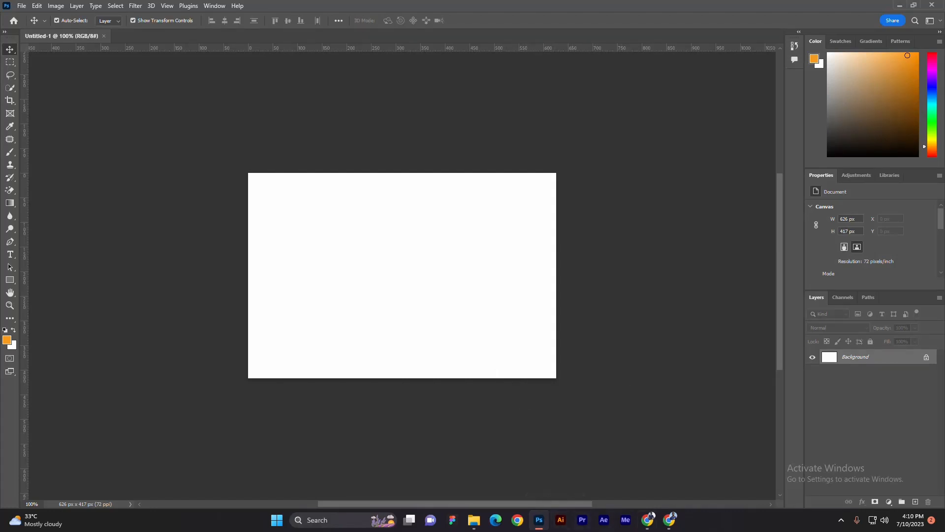
Step: Switch to Chrome and copy the Freepik photo of the woman doctor on teal from the "doctor jpg" image results
left_click(669, 526)
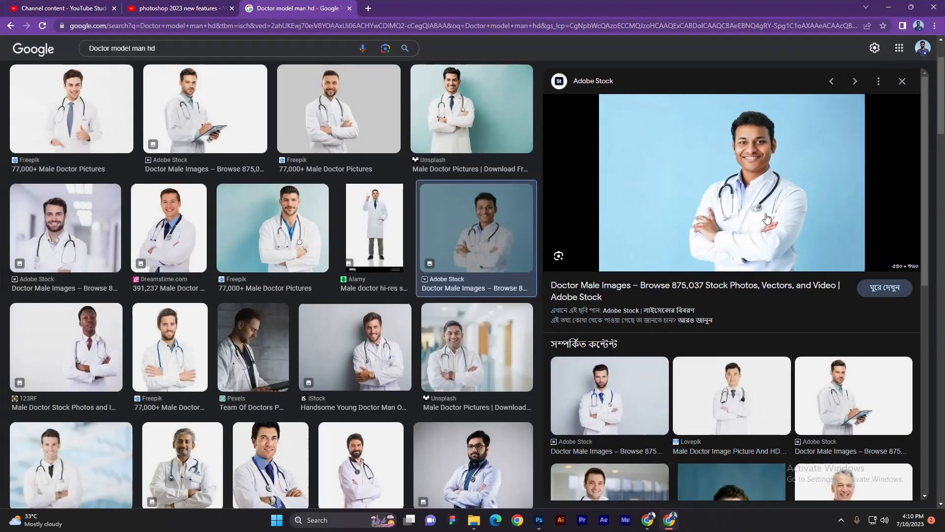
right_click(705, 168)
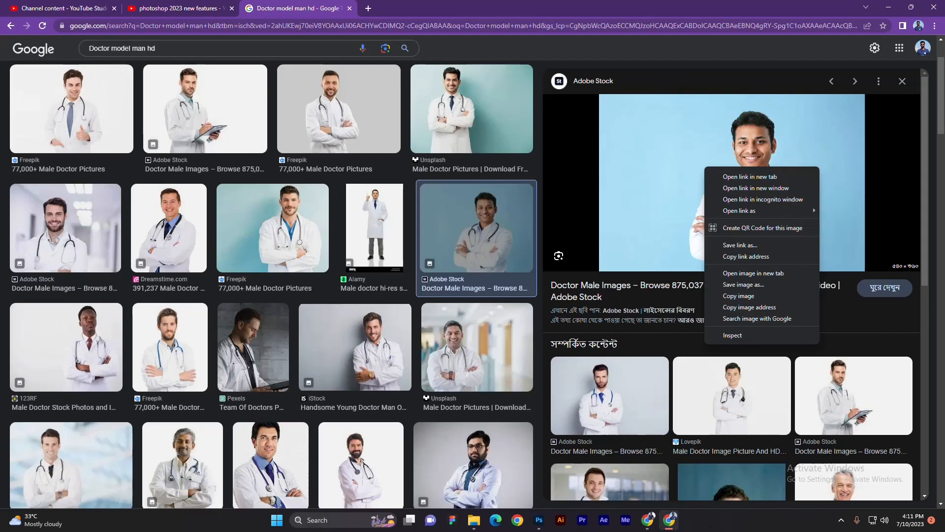
left_click(646, 526)
right_click(740, 228)
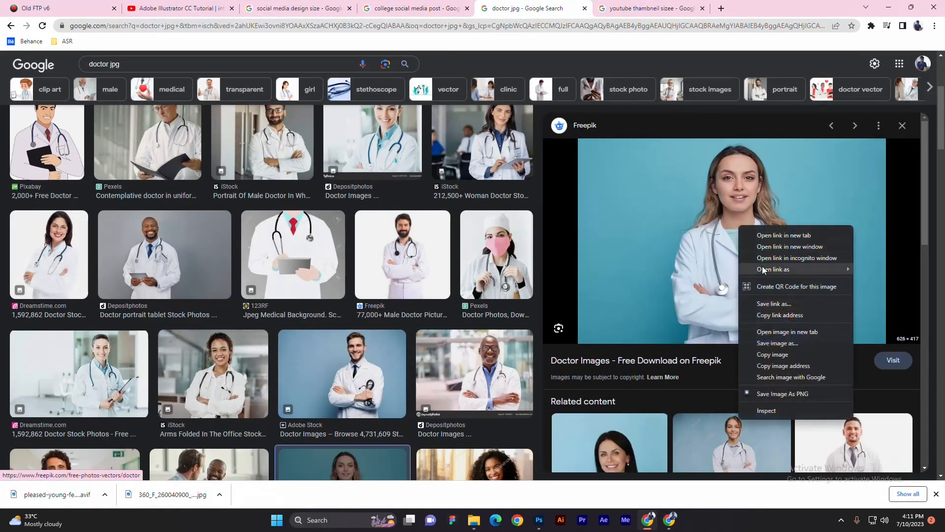
left_click(772, 355)
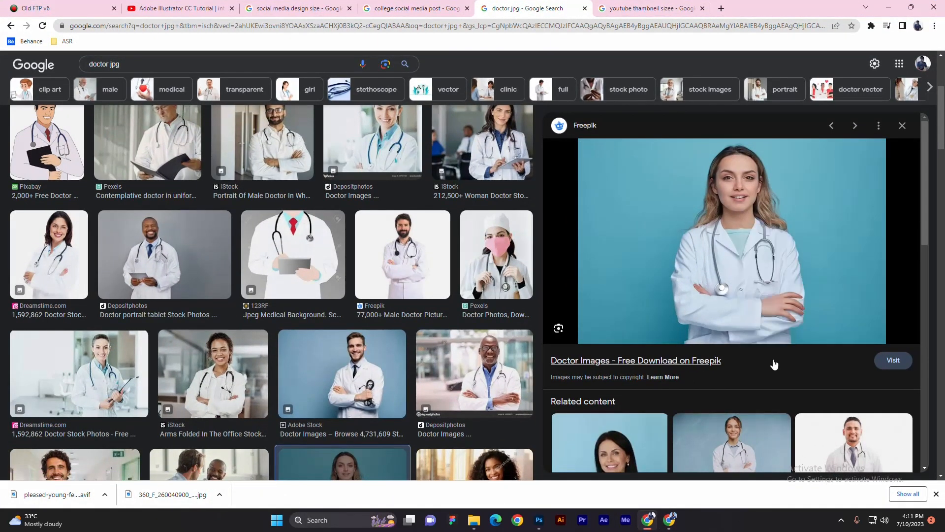
Step: Switch back to Photoshop, paste the doctor photo into the new document and deselect it
left_click(539, 520)
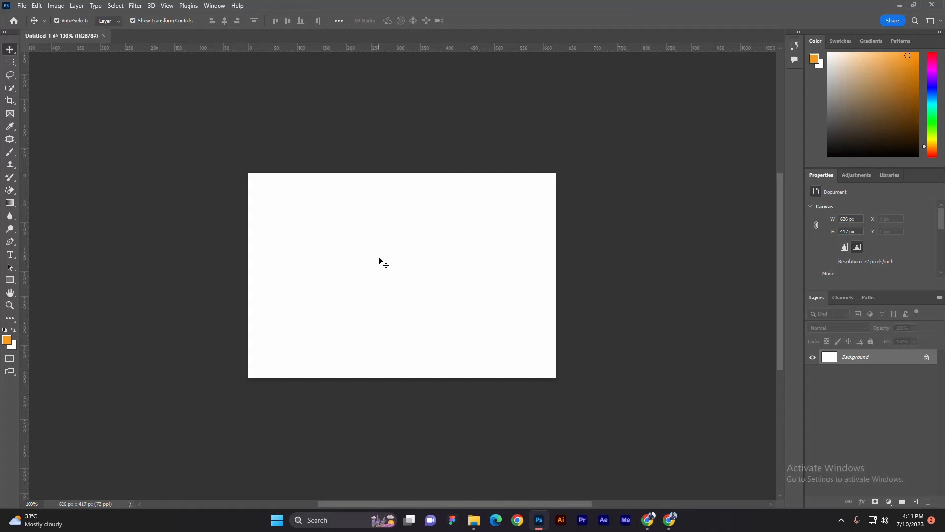
key("ctrl+v")
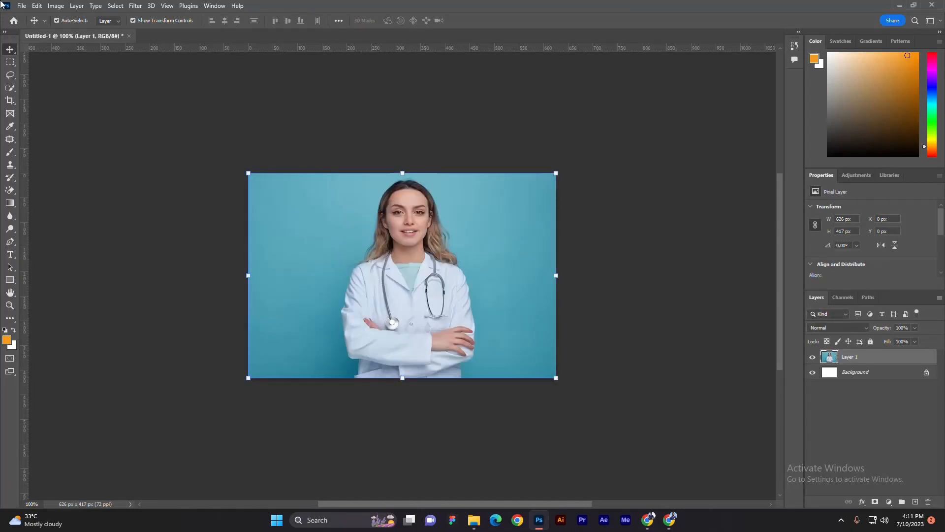
left_click(217, 148)
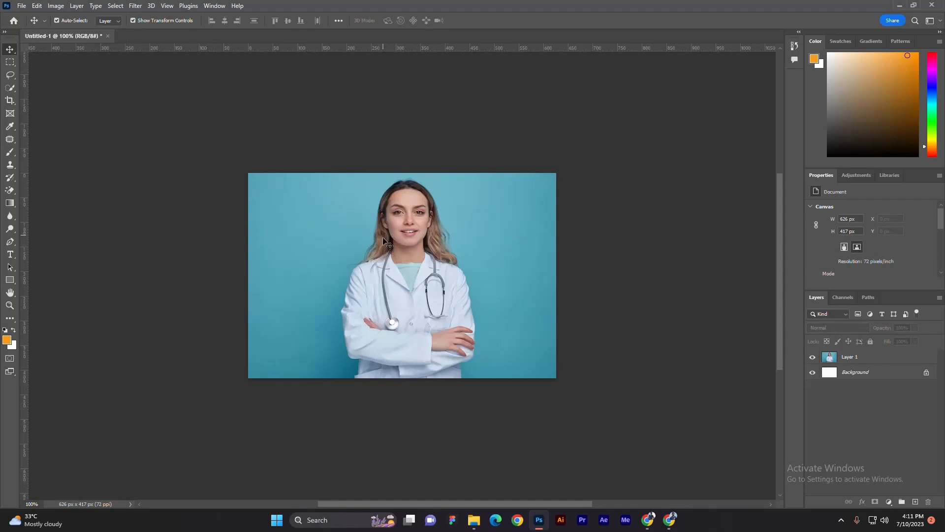
Step: Select the teal area around the doctor on Layer 1 with the Magic Wand tool at tolerance 32 and delete it
left_click(10, 88)
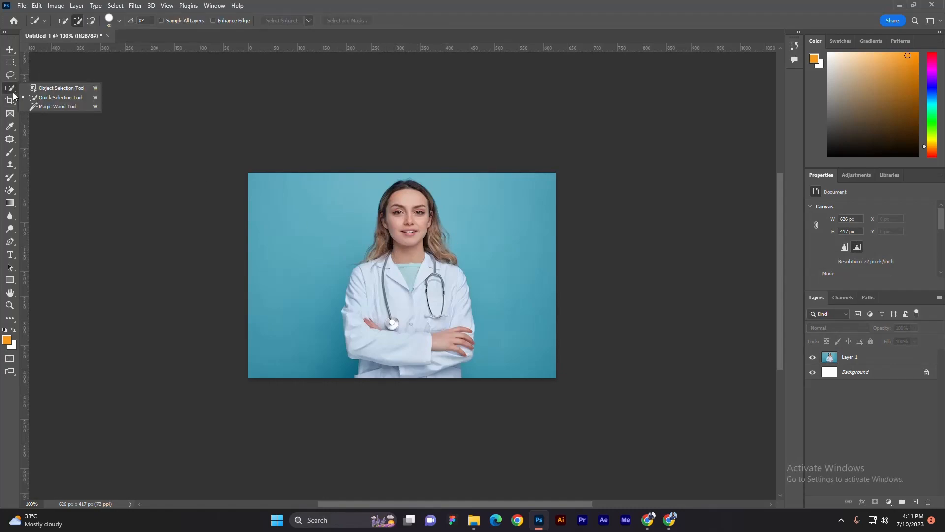
left_click(55, 107)
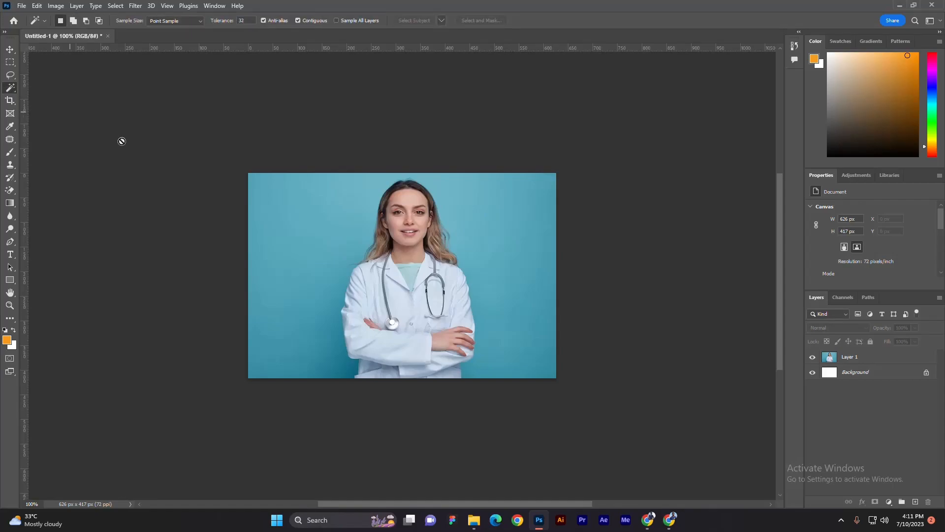
left_click(10, 49)
left_click(304, 232)
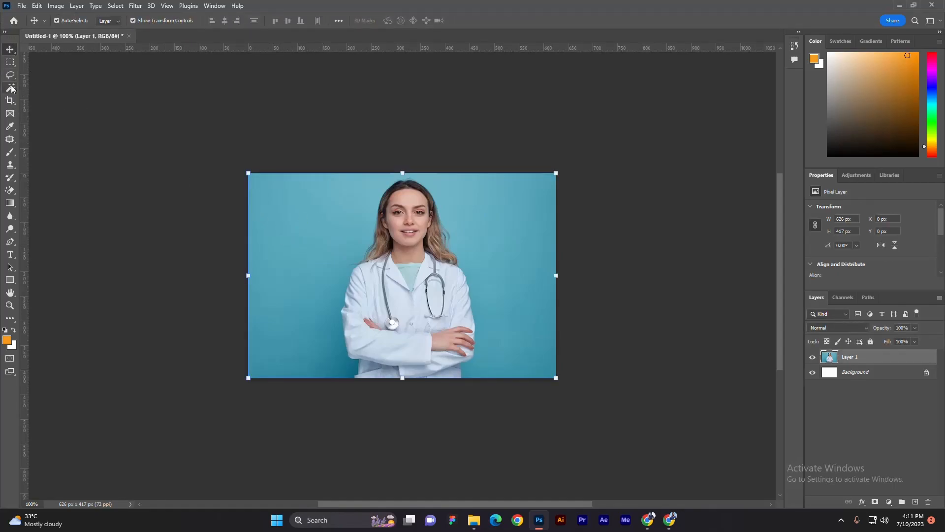
left_click(10, 88)
left_click(286, 225)
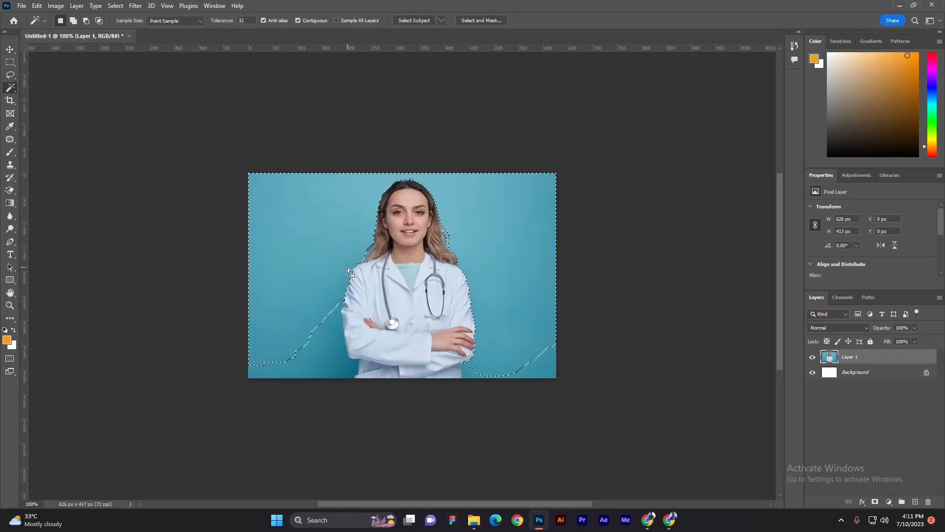
key("Delete")
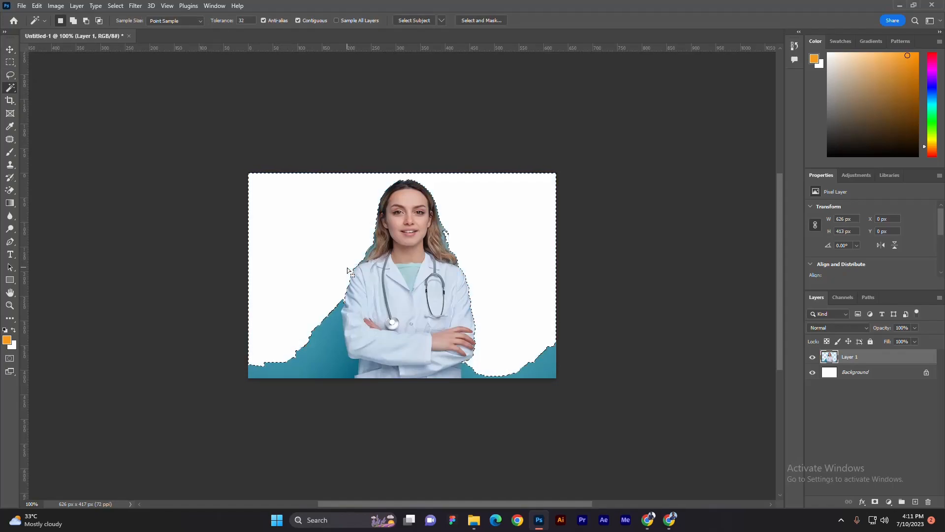
Step: Select and delete the leftover teal areas on both sides of the doctor's lower body
left_click(342, 364)
key("Delete")
left_click(541, 371)
key("Delete")
left_click(10, 50)
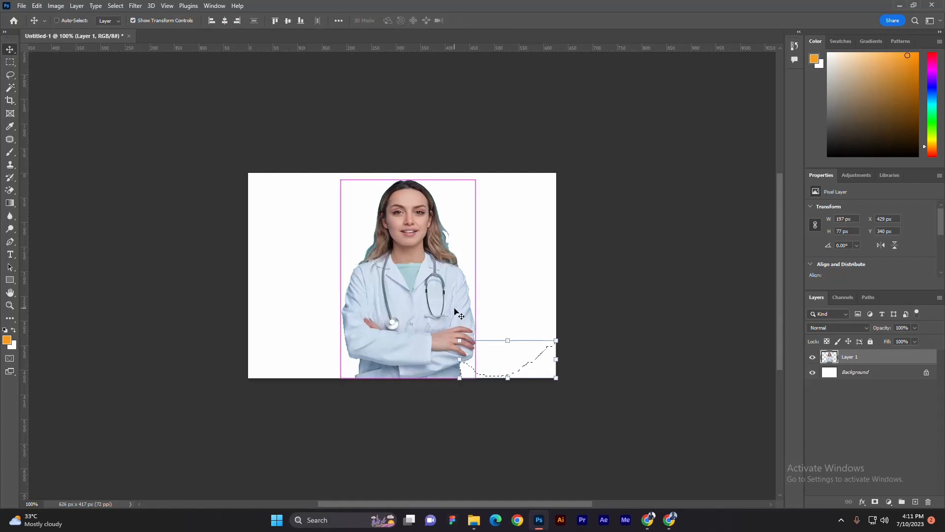
Step: Undo the Magic Wand background deletions on the doctor photo
key("ctrl+z")
key("ctrl+z")
key("ctrl+z")
key("ctrl+z")
key("ctrl+z")
key("ctrl+z")
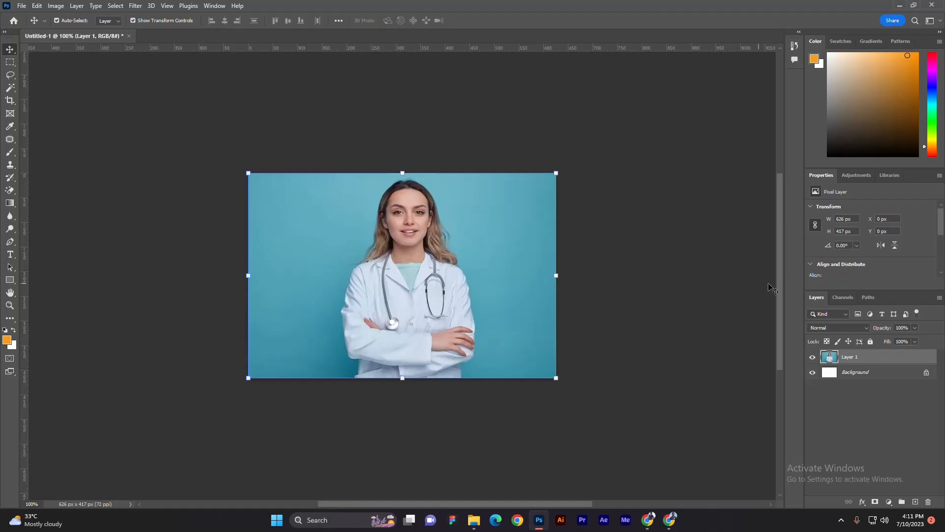
Step: Remove the background of the doctor photo with the Remove Background quick action
scroll(876, 242, "down", 2)
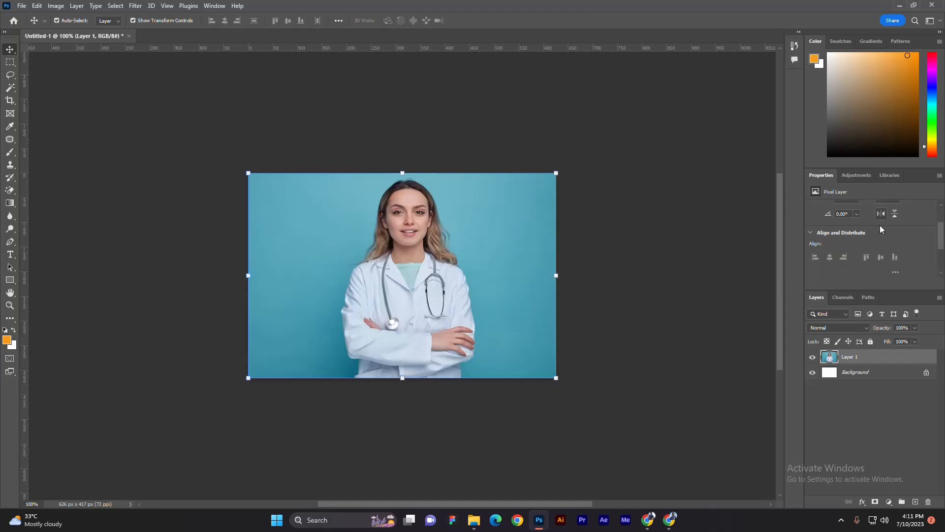
scroll(867, 268, "down", 2)
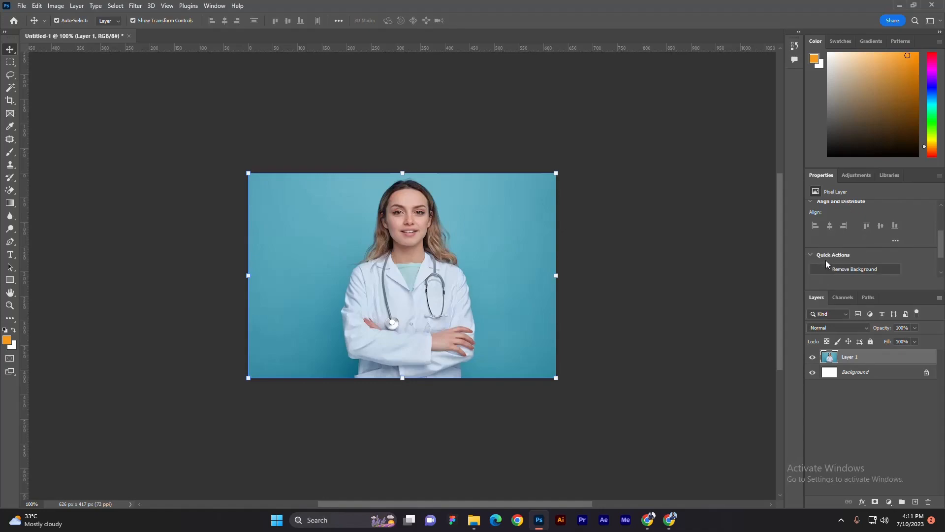
left_click(861, 270)
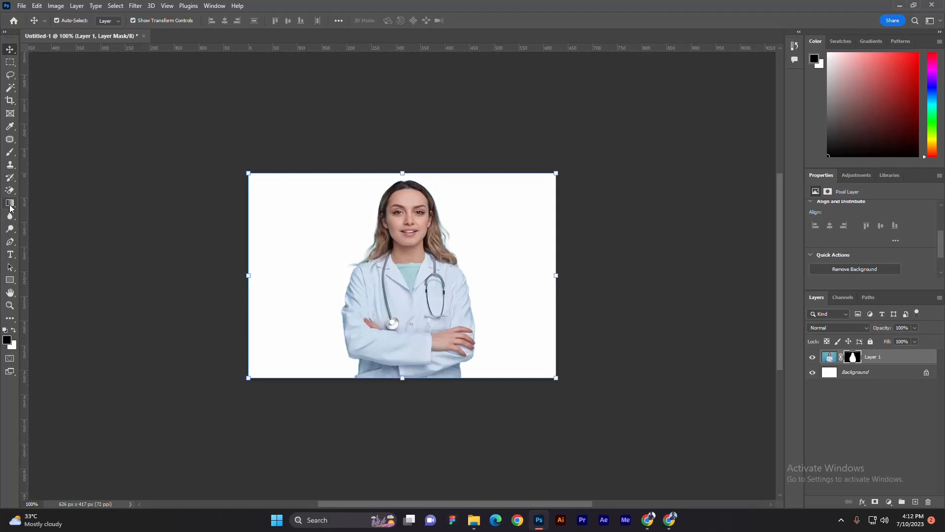
Step: Draw a white circle about 274 px in diameter with a 1 px black outline and move it over the doctor's torso
left_click(14, 279)
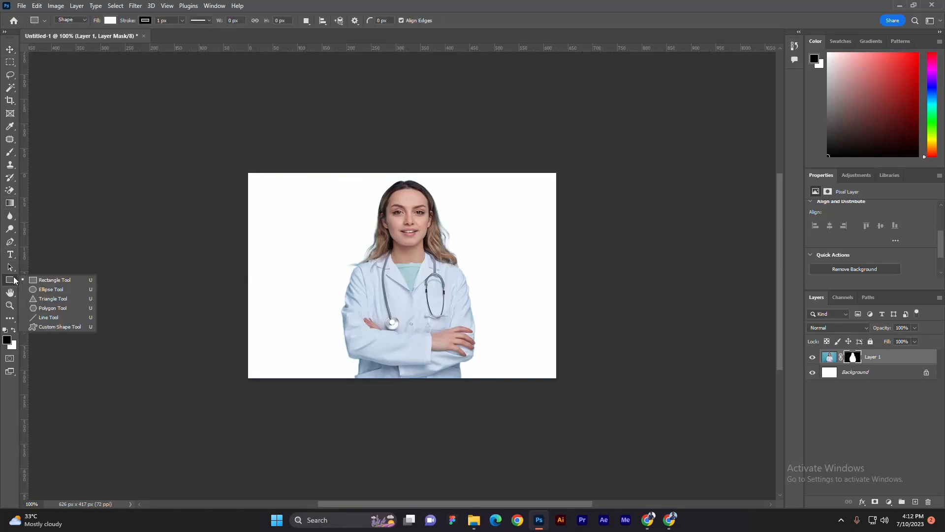
left_click(61, 293)
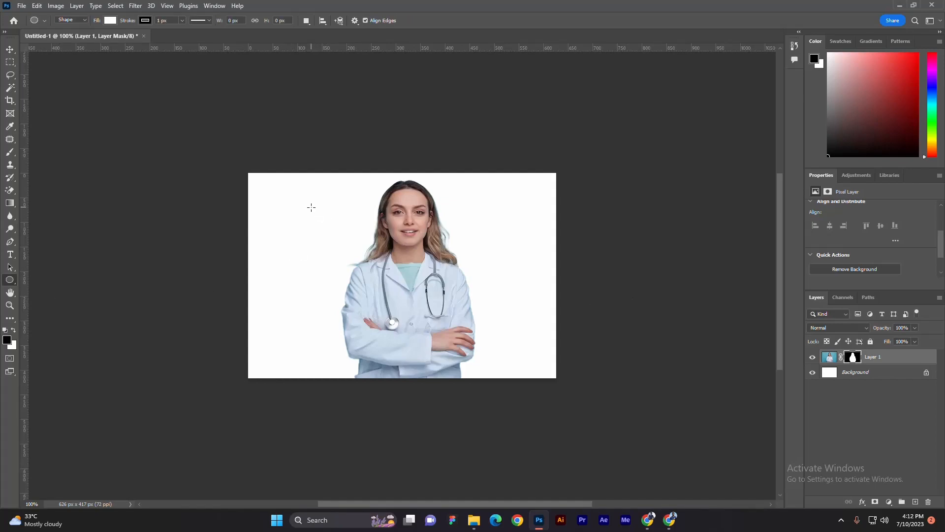
left_click_drag(311, 207, 446, 342)
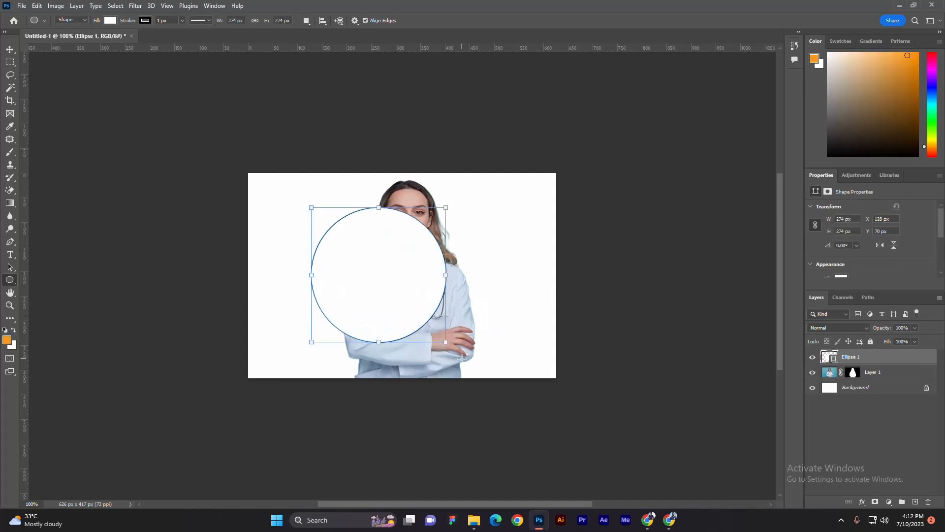
left_click(10, 49)
left_click_drag(370, 283, 412, 281)
Step: Move the doctor layer above the ellipse layer and clip it to the circle with a clipping mask
left_click(407, 209)
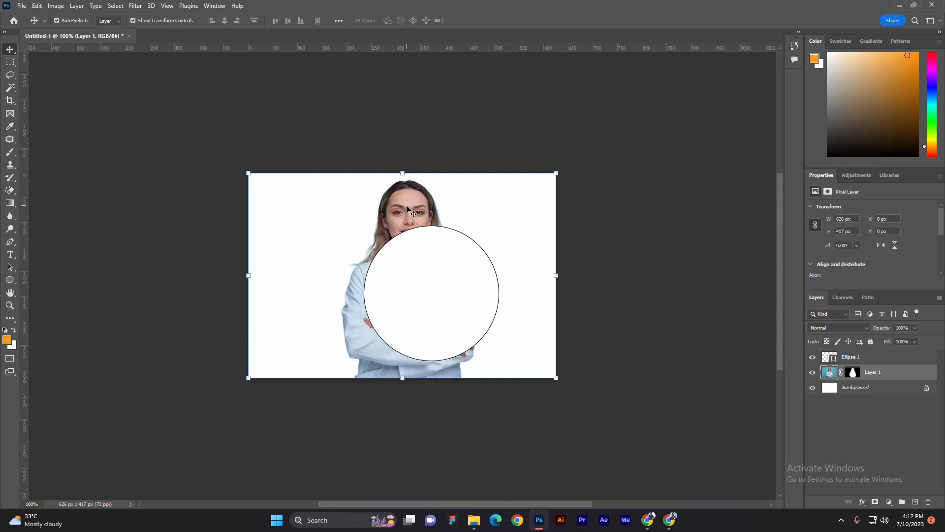
key("ctrl+bracketright")
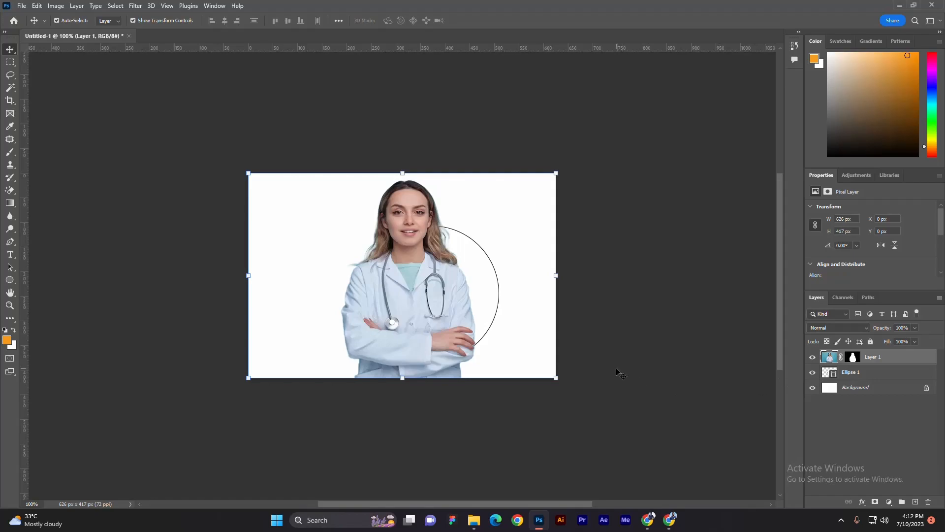
key("alt")
left_click(829, 364, "alt")
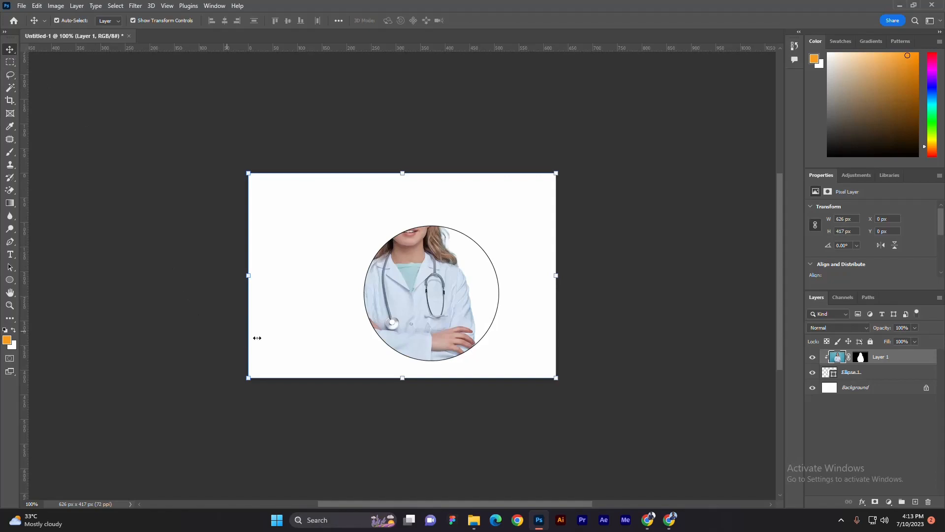
Step: Reposition the clipped photo so the doctor's head and shoulders sit inside the circle, and deselect the layer
left_click_drag(420, 299, 435, 321)
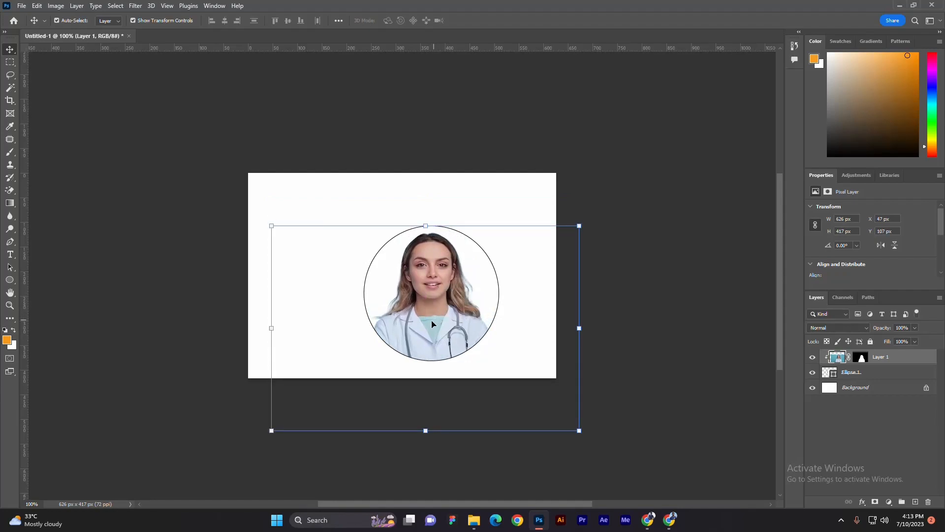
left_click(207, 323)
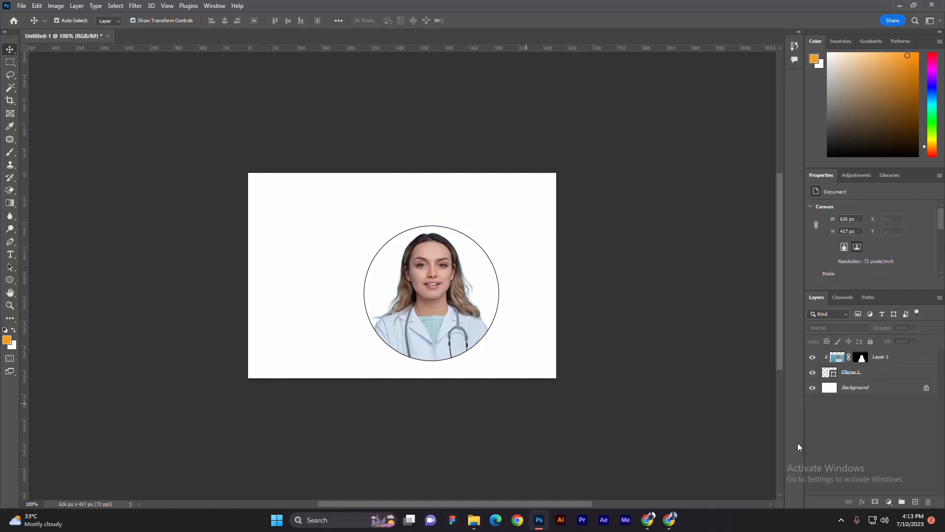